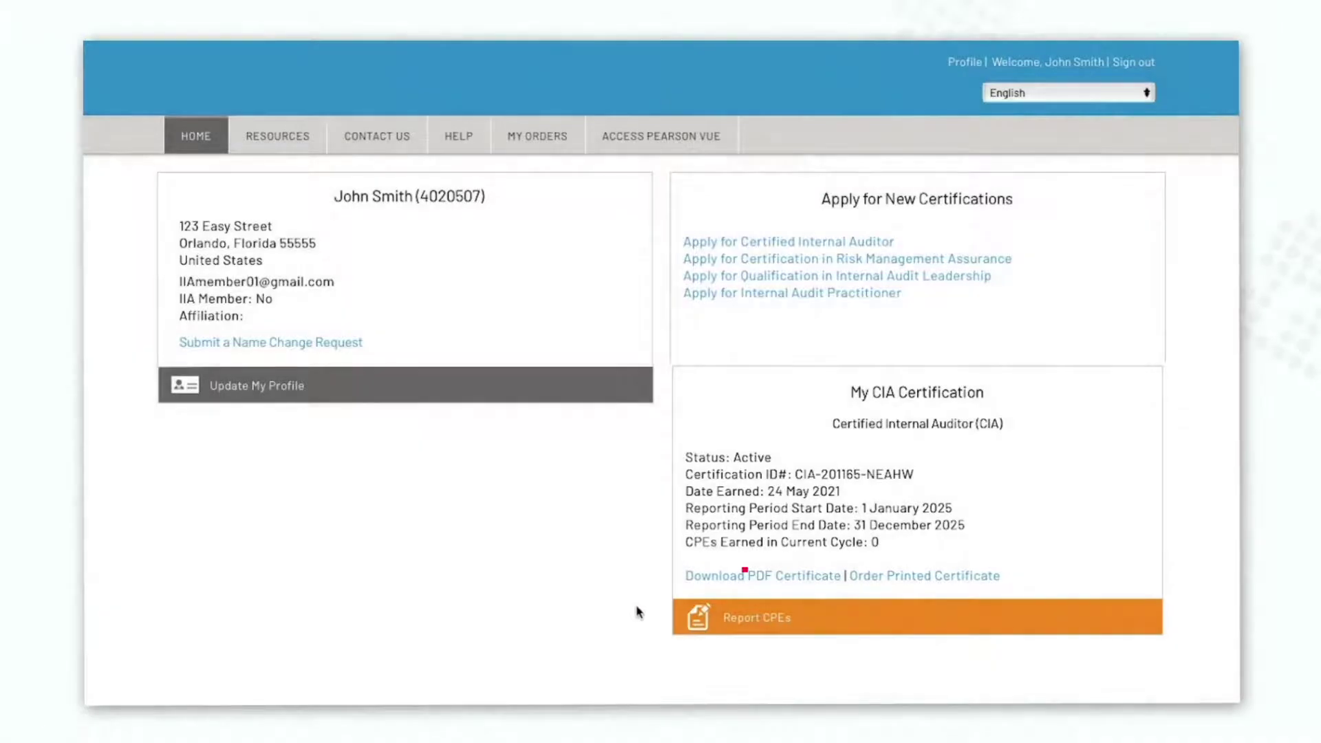
Start CIA CPE reporting, use the saved billing address, then start a new support case.
{"action": "left_click", "coordinate": [776, 627]}
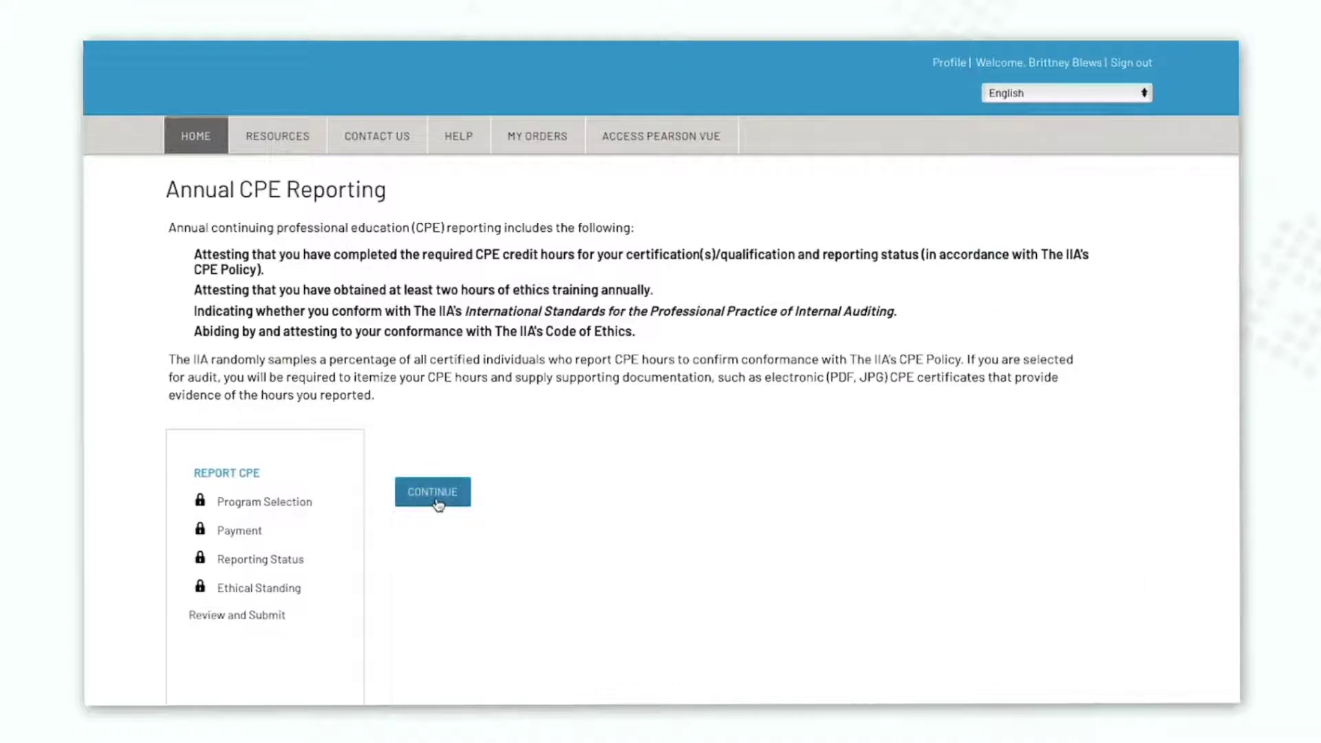
{"action": "left_click", "coordinate": [433, 492]}
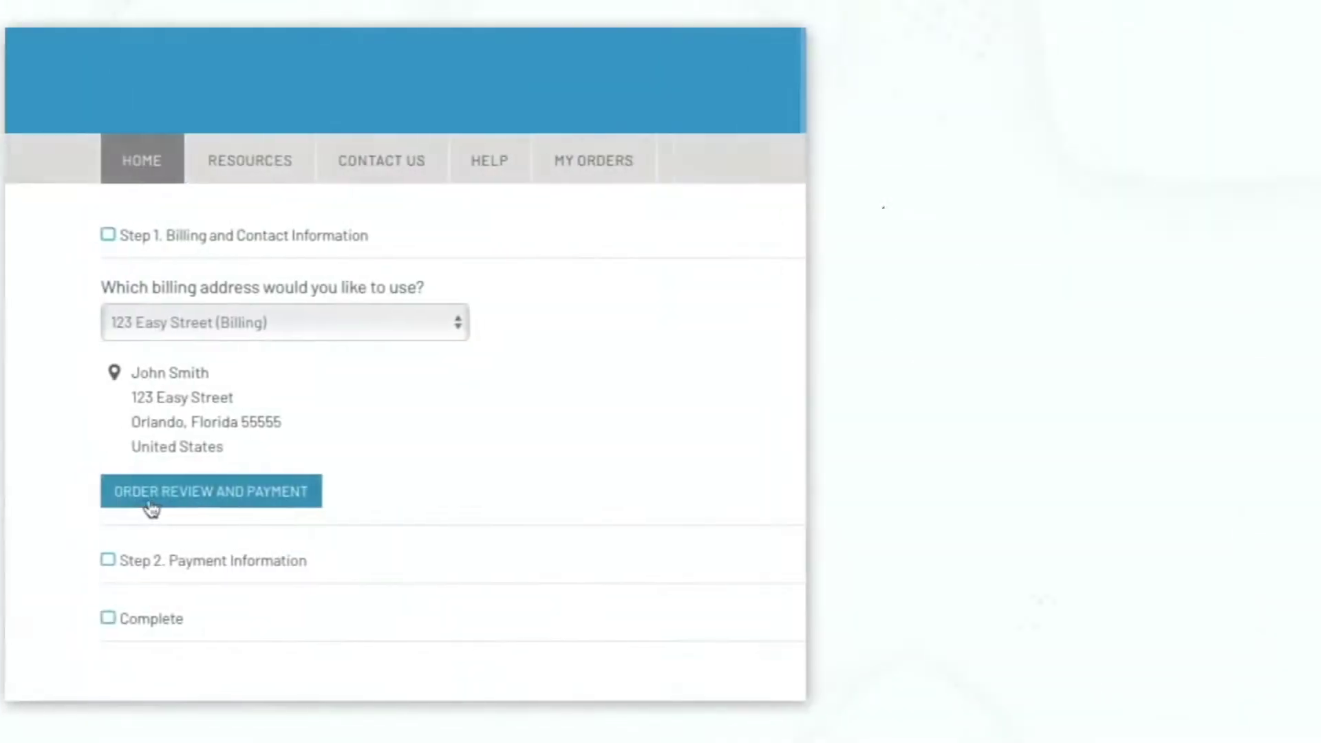
{"action": "left_click", "coordinate": [196, 496]}
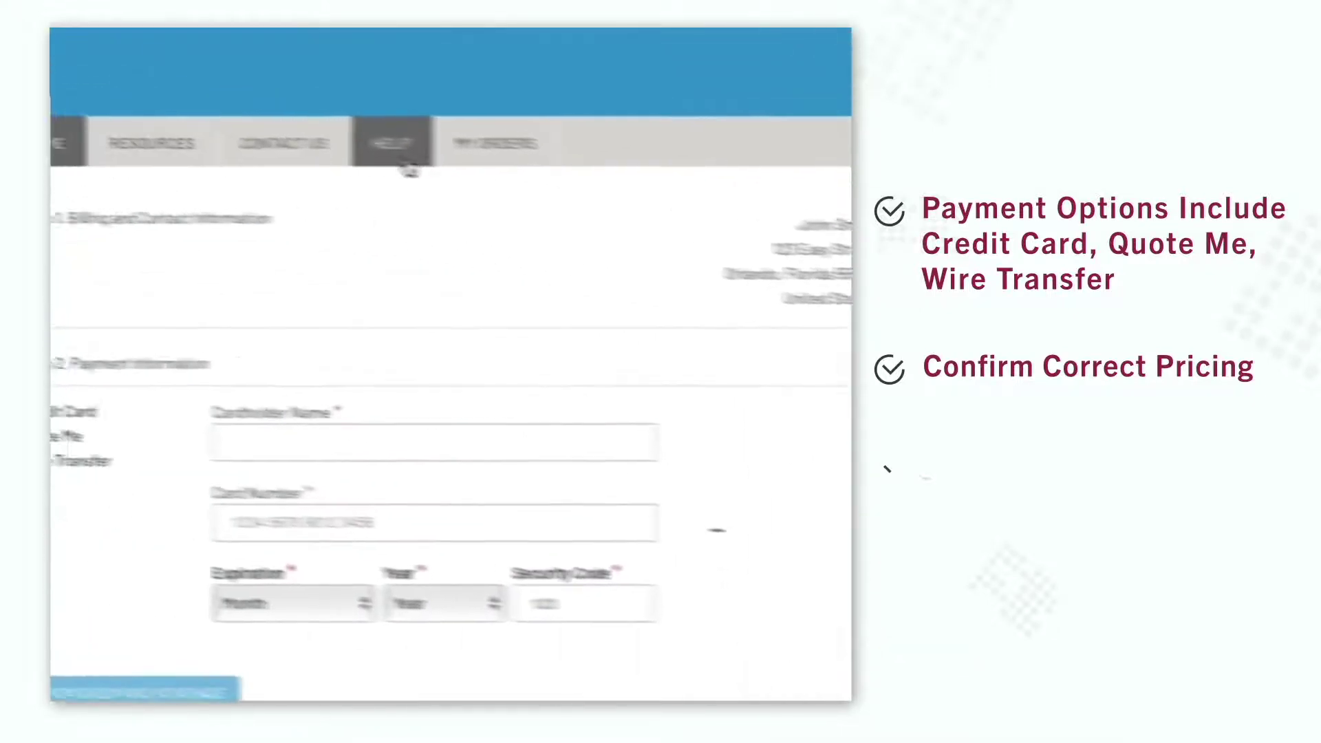
{"action": "left_click", "coordinate": [494, 173]}
{"action": "left_click", "coordinate": [216, 407]}
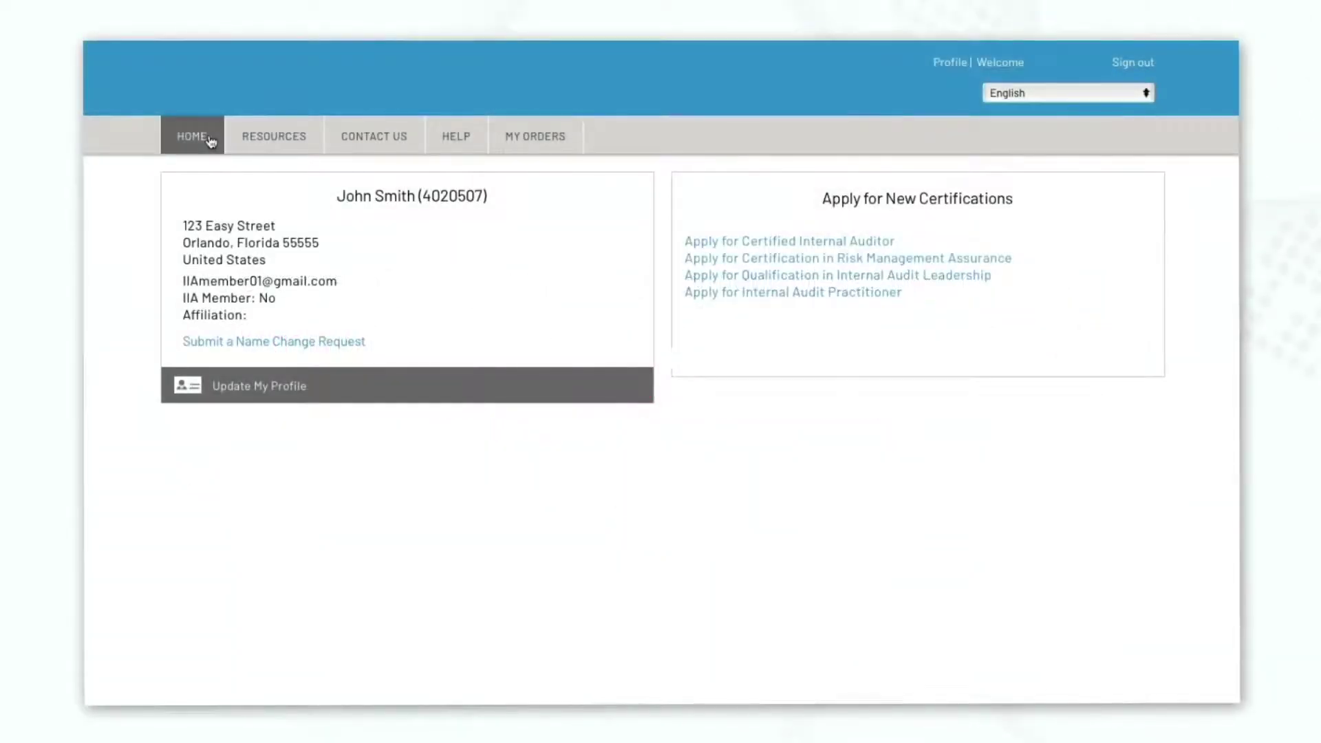
Open quote 350 from My Orders > Quotes and view its available actions.
{"action": "left_click", "coordinate": [552, 144]}
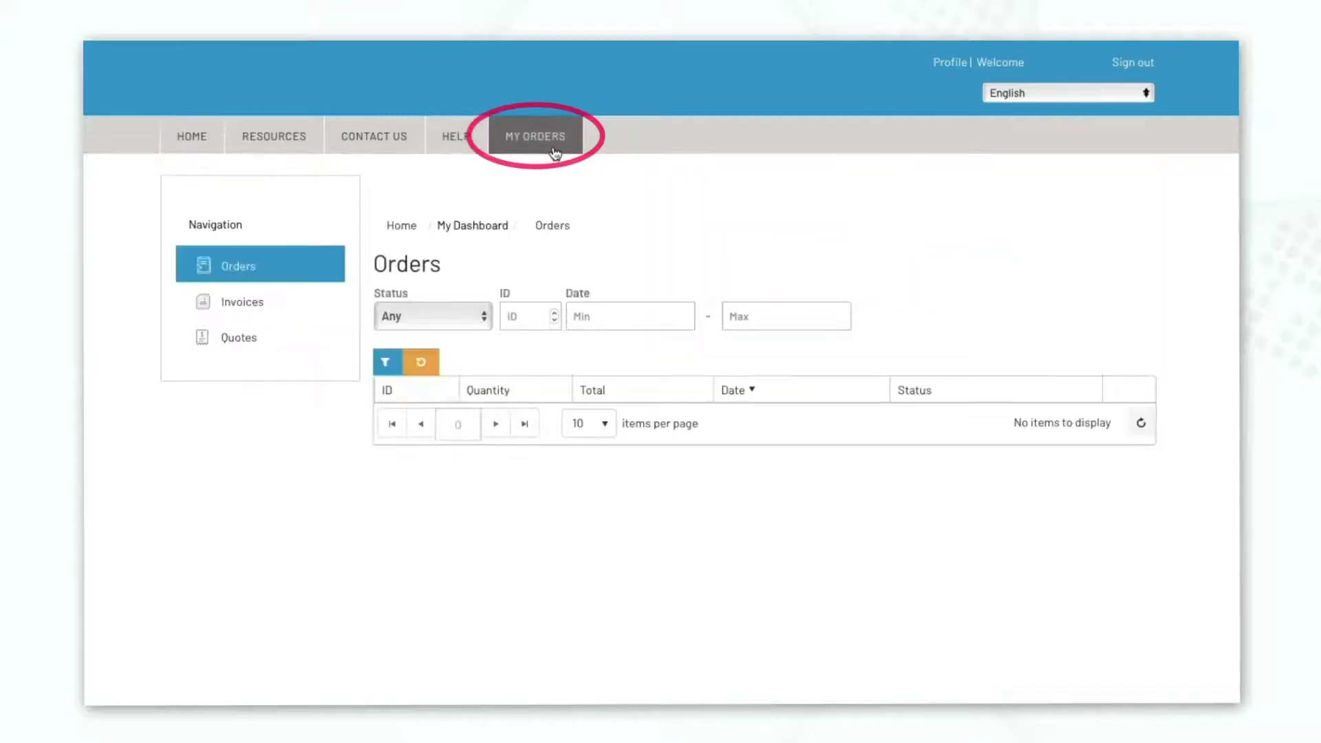
{"action": "left_click", "coordinate": [270, 340]}
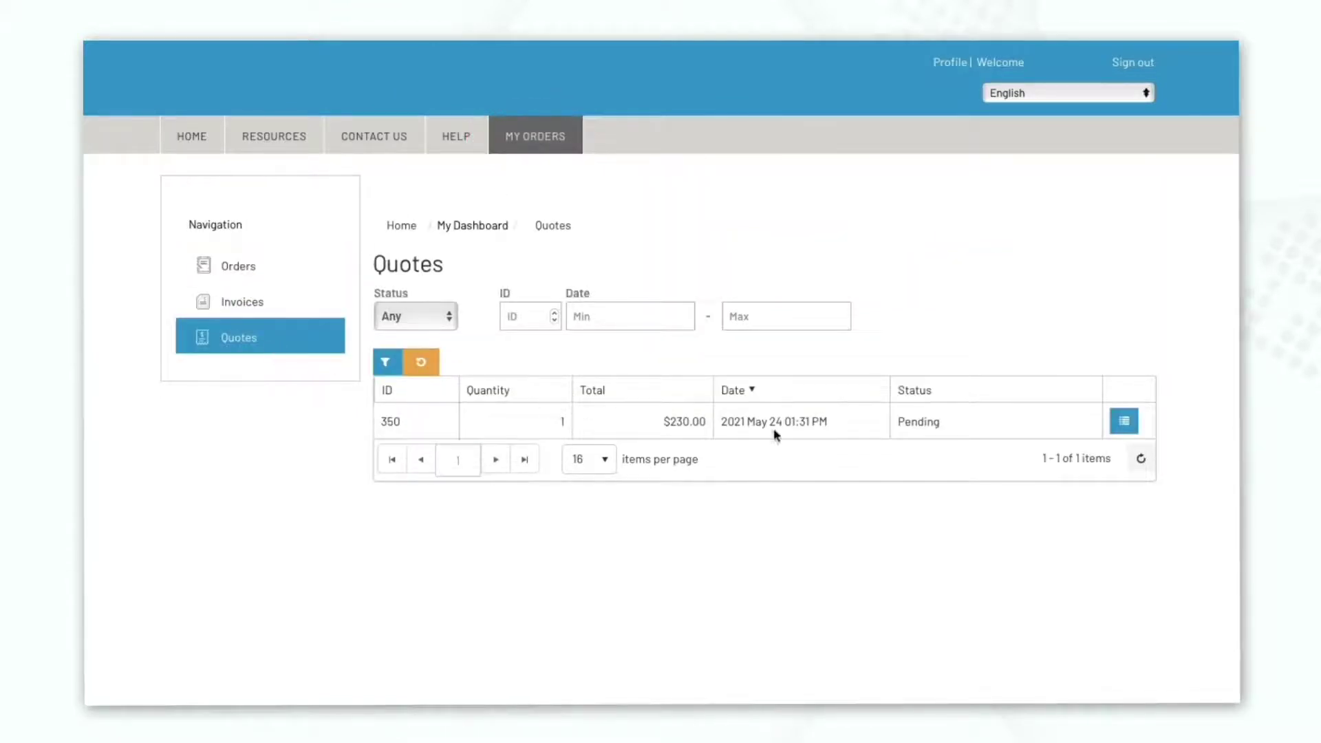
{"action": "left_click", "coordinate": [1122, 422]}
{"action": "left_click", "coordinate": [1116, 258]}
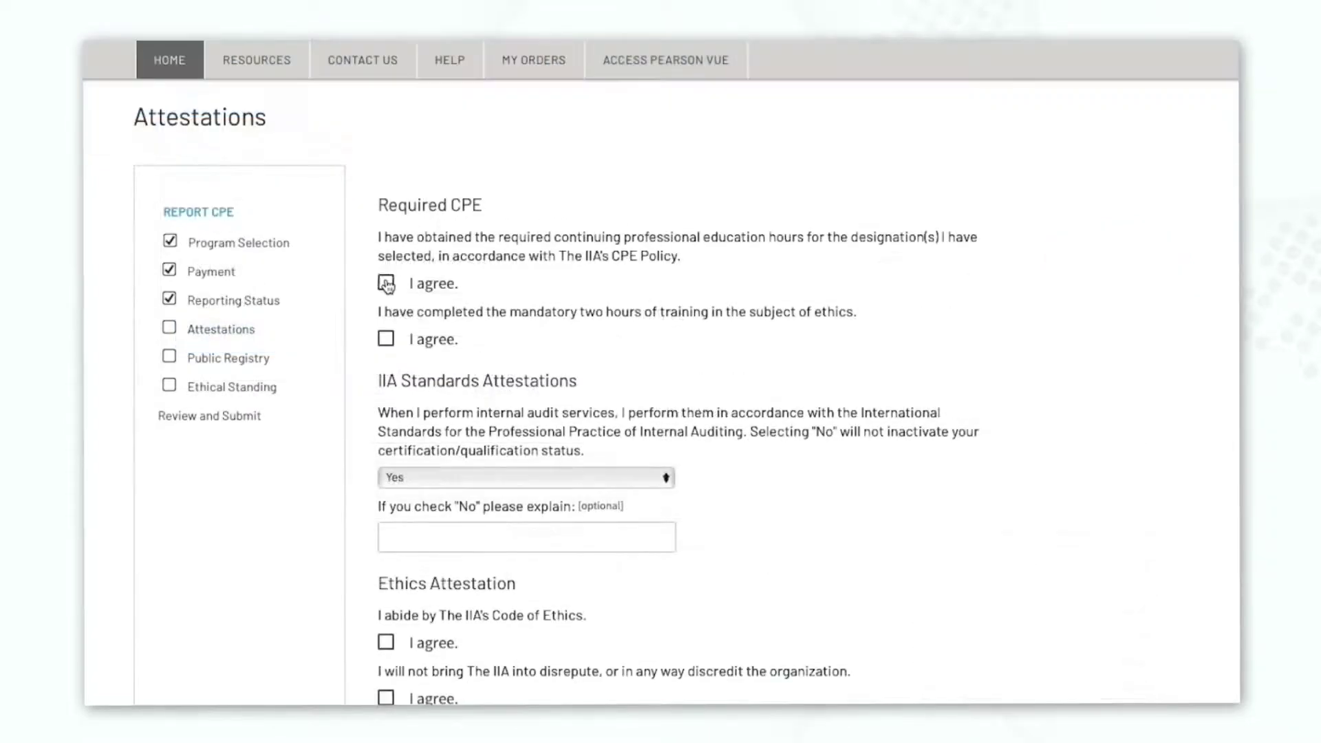
{"action": "scroll", "coordinate": [521, 434], "scroll_direction": "down", "scroll_amount": 2}
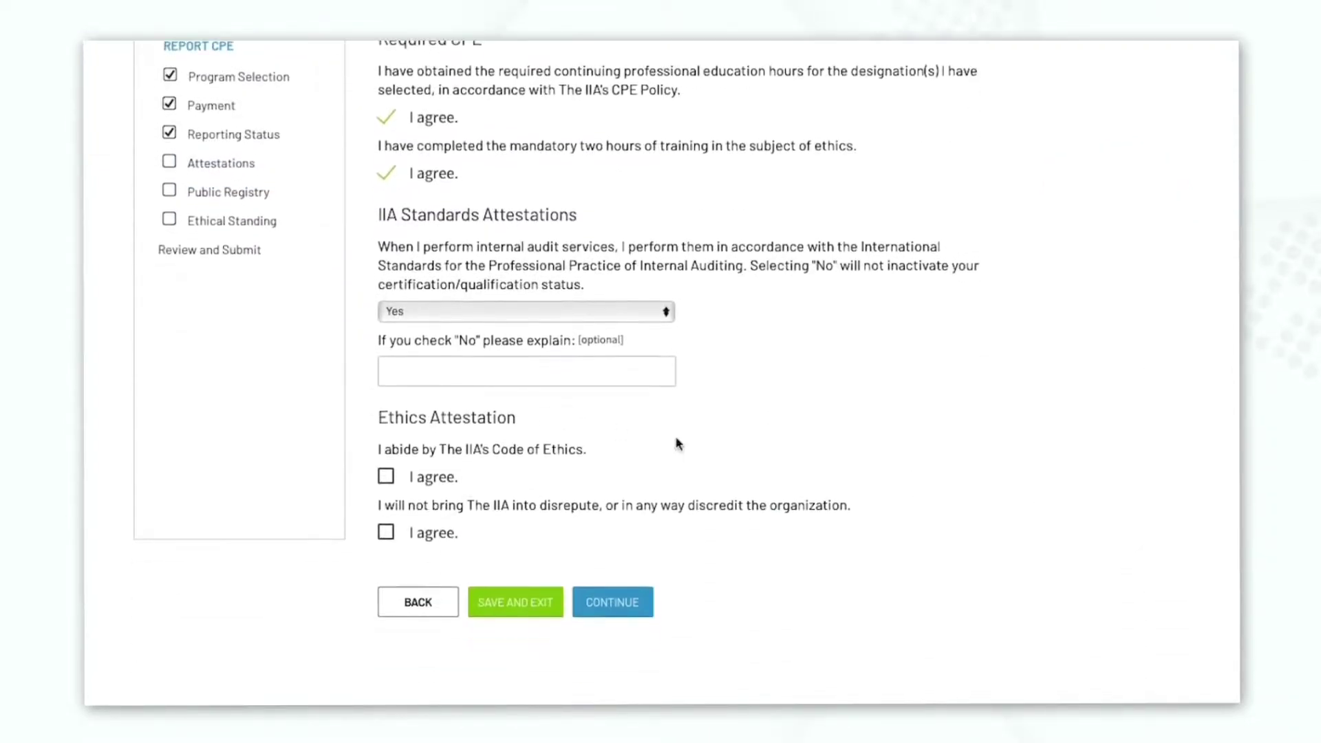
Agree to the Code of Ethics and not-discrediting-The-IIA statements, then submit the CPE report.
{"action": "left_click", "coordinate": [386, 476]}
{"action": "left_click", "coordinate": [387, 532]}
{"action": "left_click", "coordinate": [612, 602]}
{"action": "scroll", "coordinate": [928, 560], "scroll_direction": "down", "scroll_amount": 1}
{"action": "left_click", "coordinate": [610, 650]}
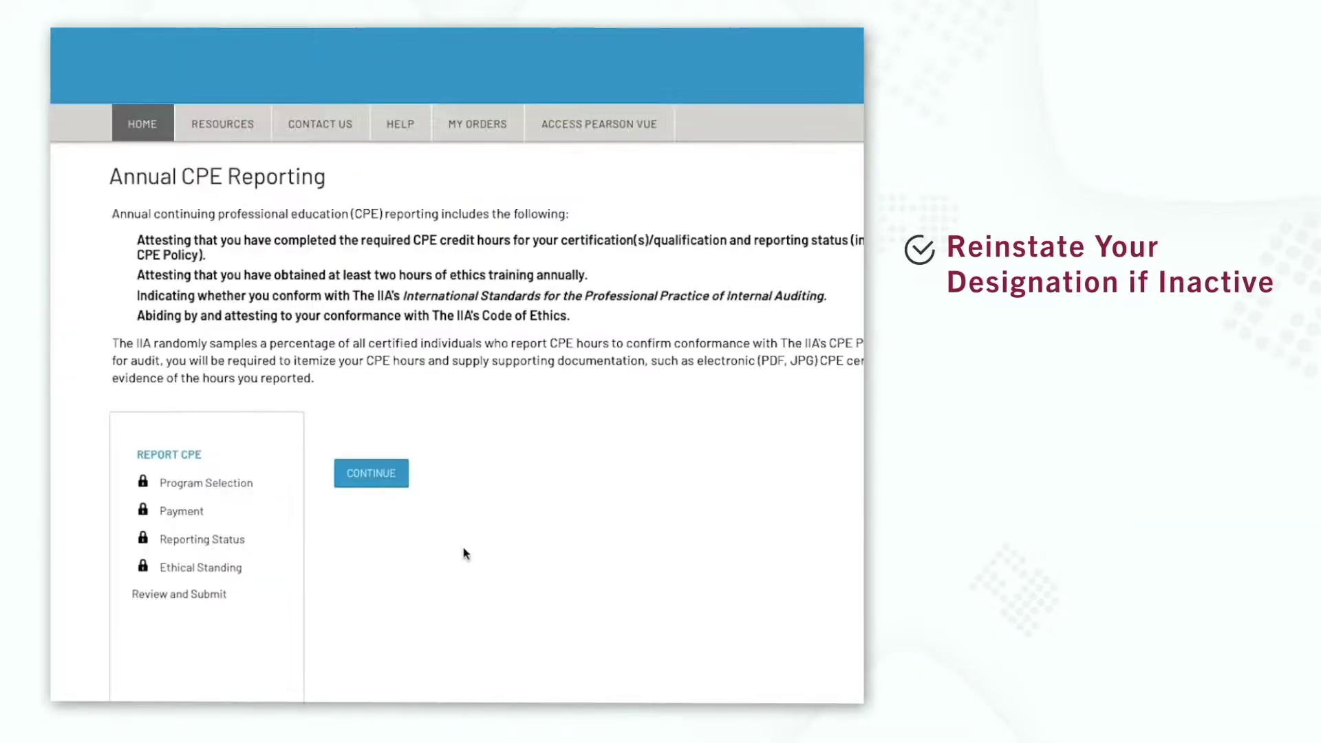
{"action": "left_click", "coordinate": [374, 478]}
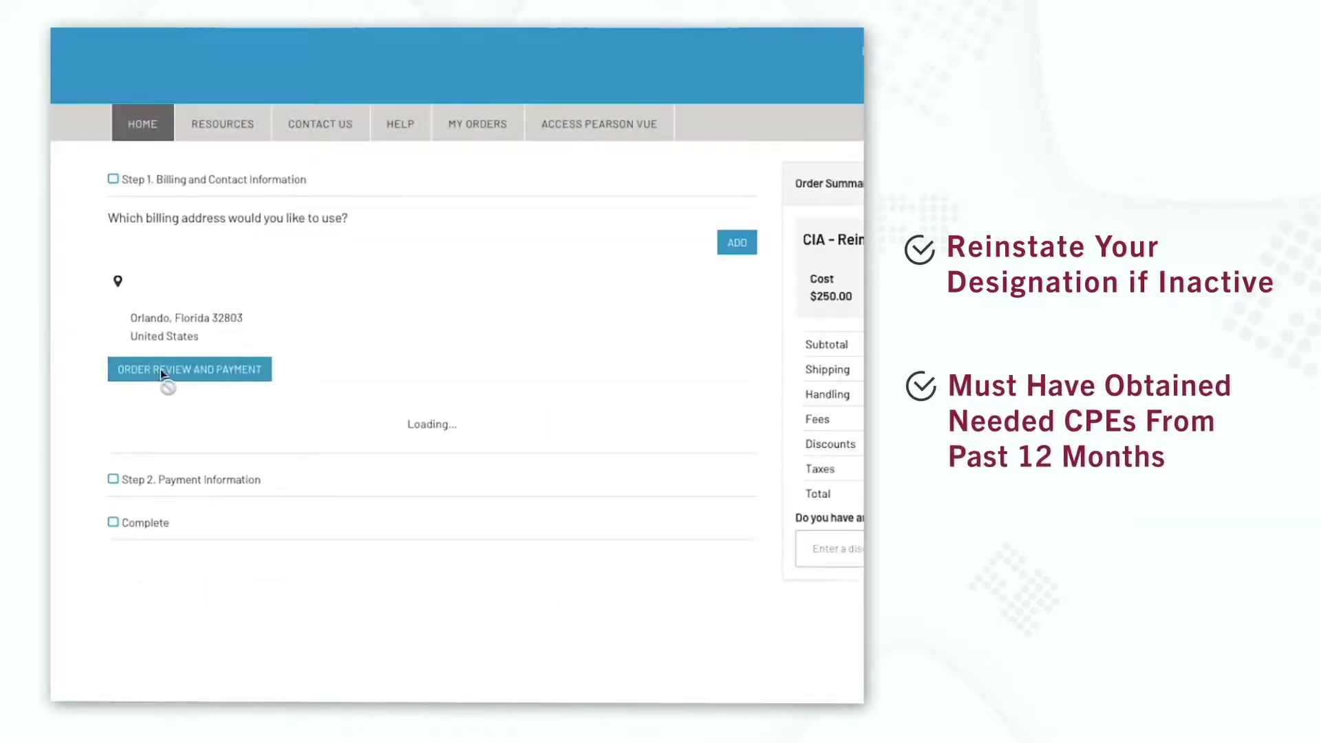
{"action": "left_click", "coordinate": [161, 369]}
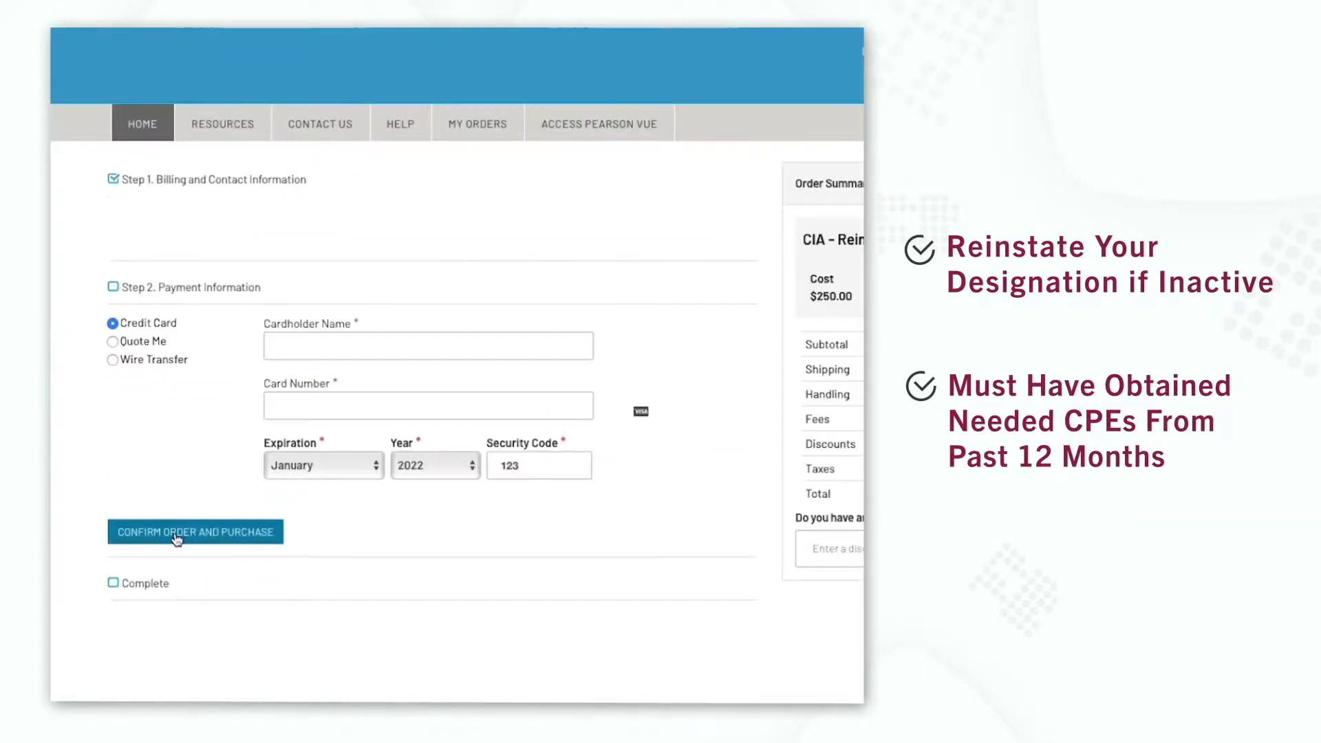
{"action": "left_click", "coordinate": [181, 534]}
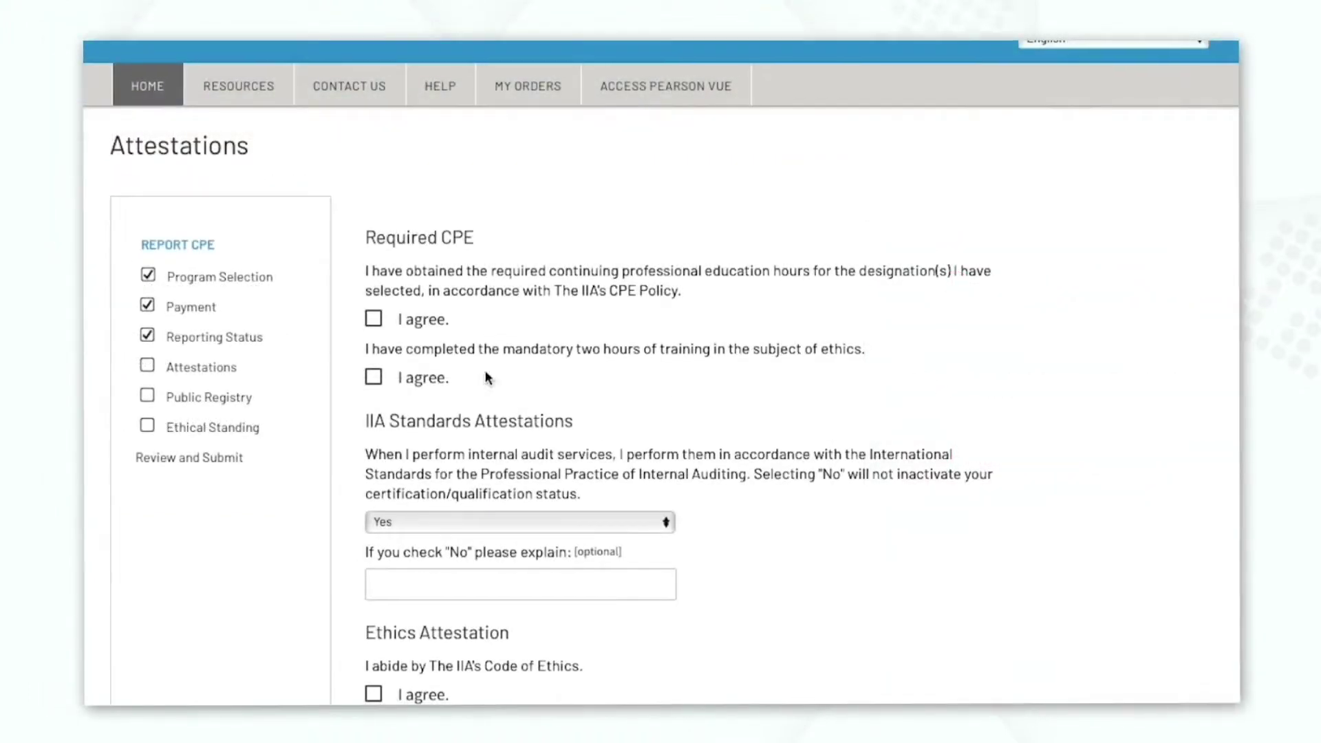
Agree to the required CPE hours, ethics training, Code of Ethics and not-discrediting statements.
{"action": "left_click", "coordinate": [373, 320]}
{"action": "left_click", "coordinate": [372, 356]}
{"action": "scroll", "coordinate": [485, 413], "scroll_direction": "down", "scroll_amount": 2}
{"action": "left_click", "coordinate": [373, 613]}
{"action": "left_click", "coordinate": [373, 670]}
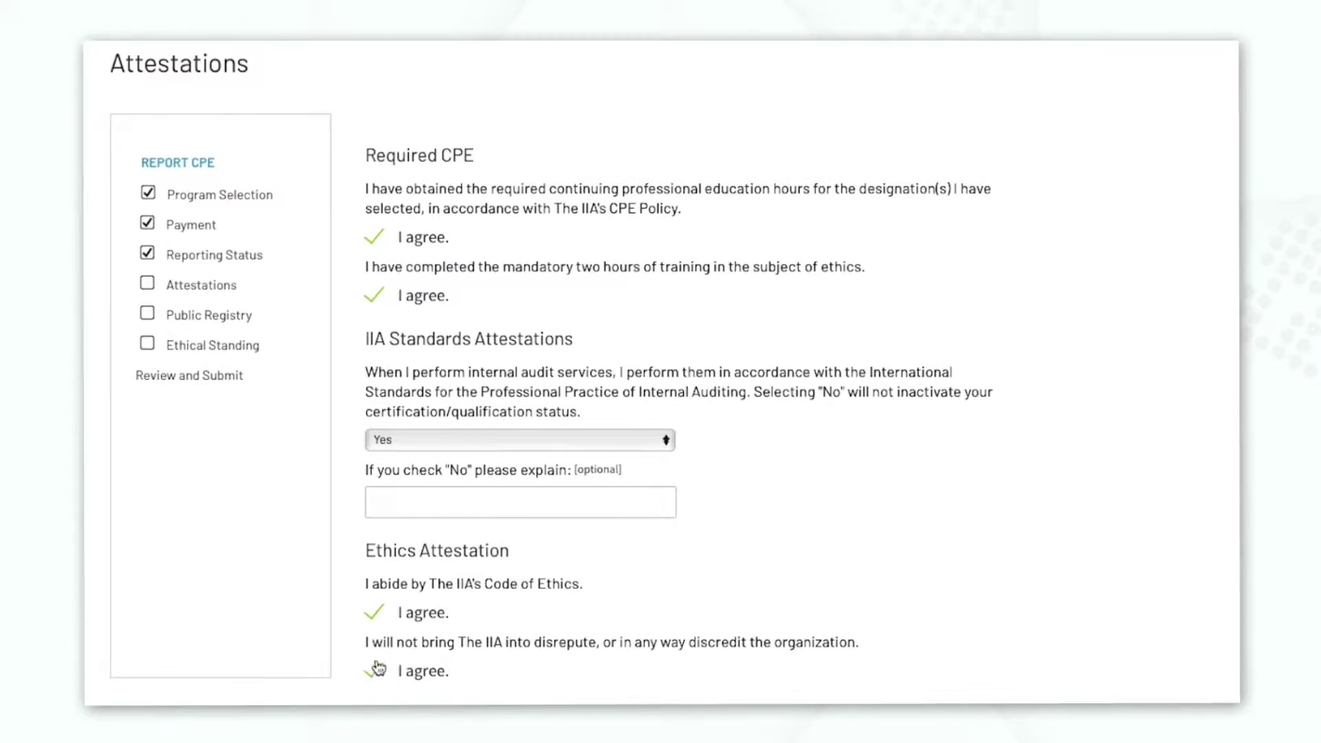